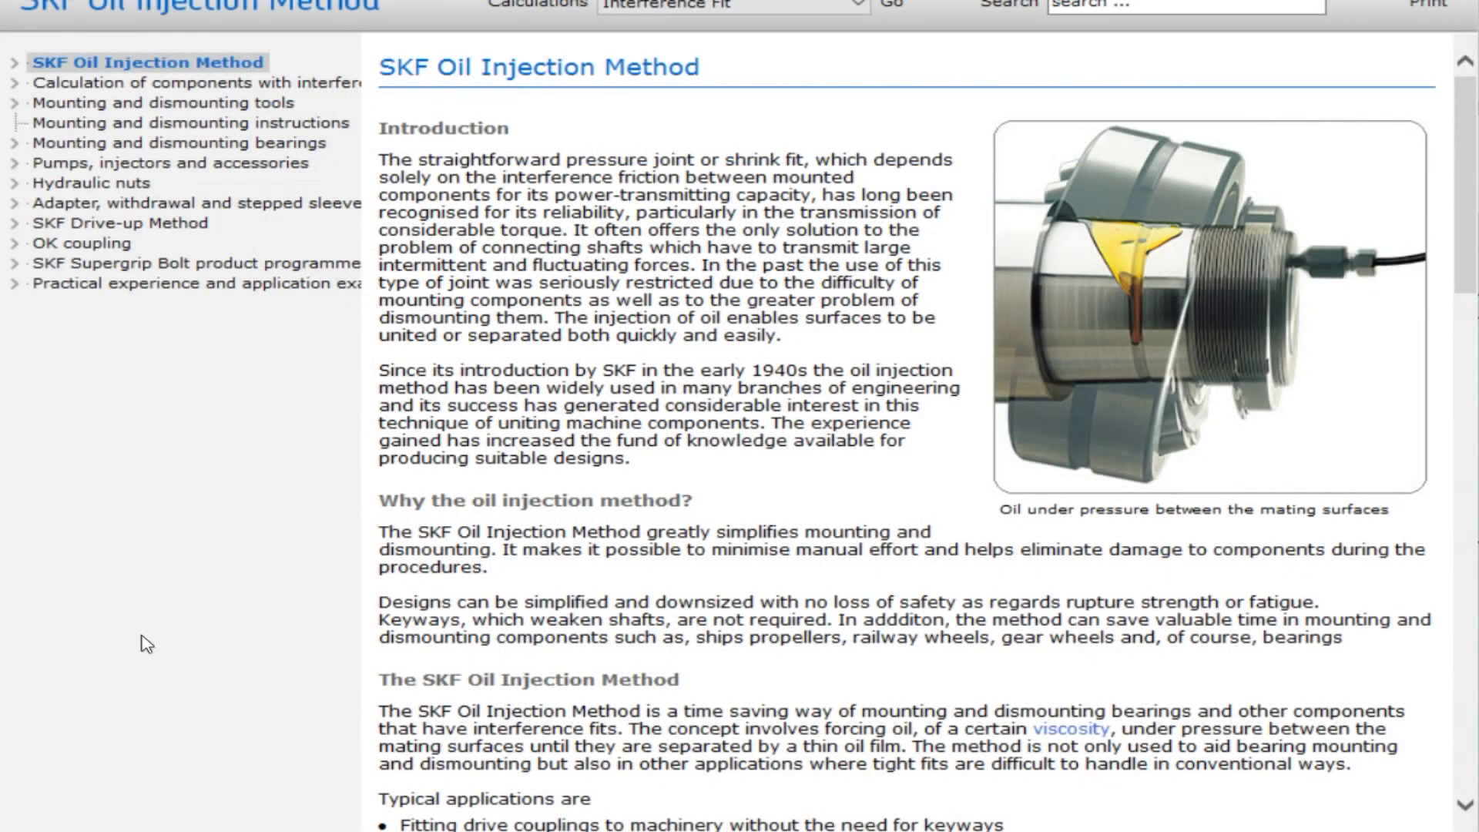
Step: Open the interference-fit calculator and preview the tapered and three-component sleeve joint layouts
left_click(116, 82)
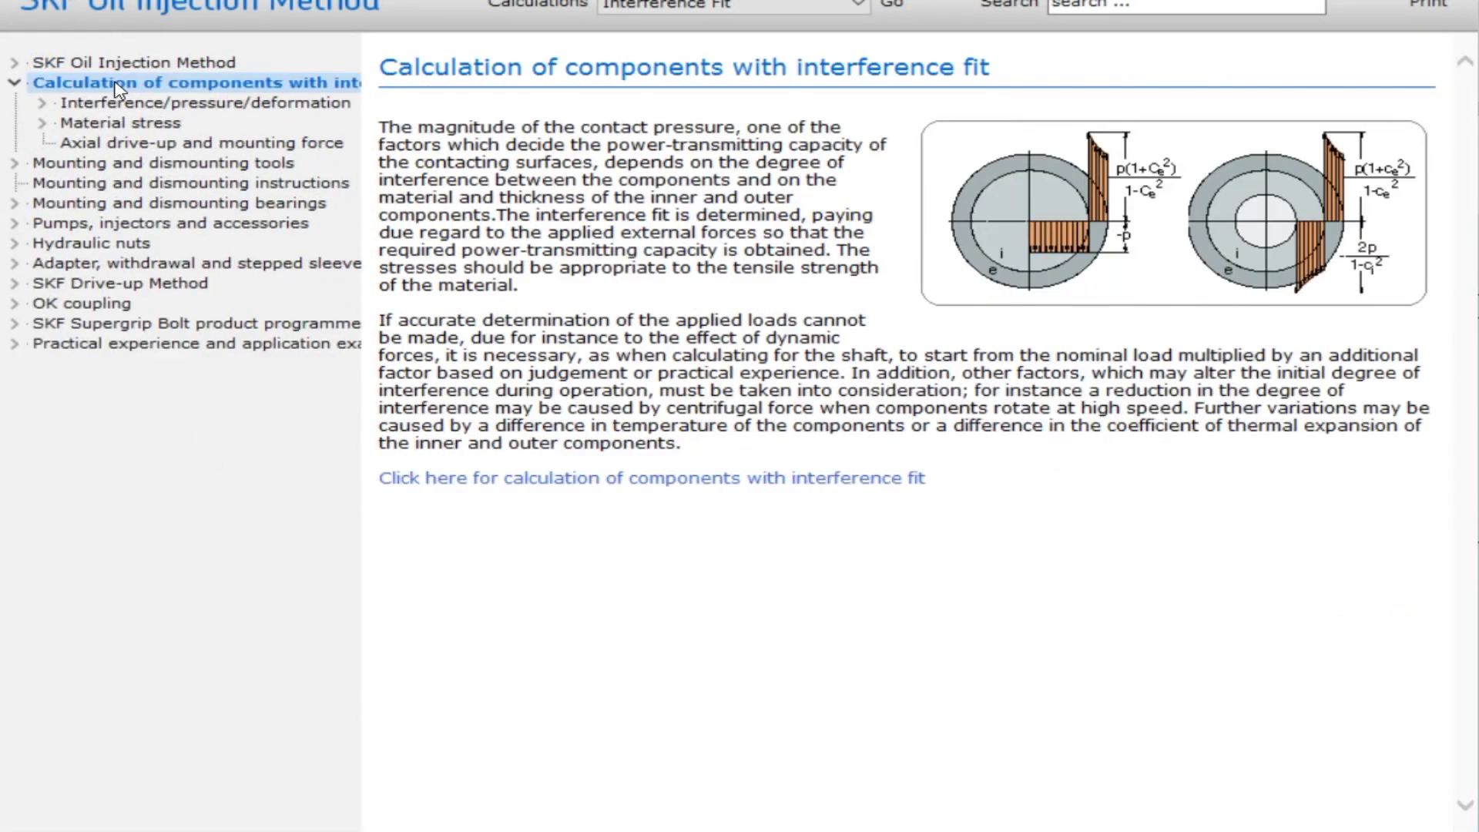
left_click(593, 479)
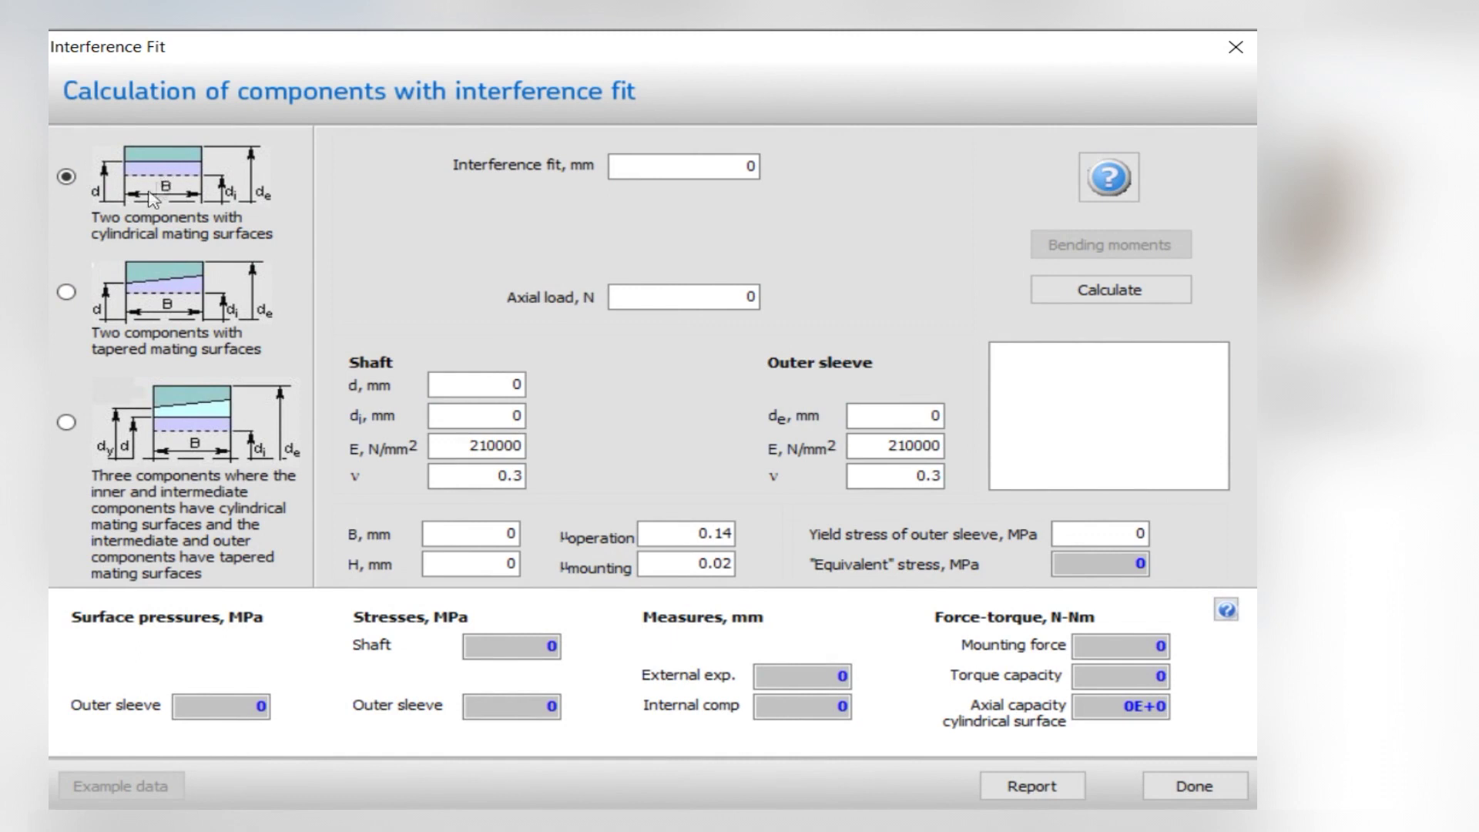
left_click(64, 293)
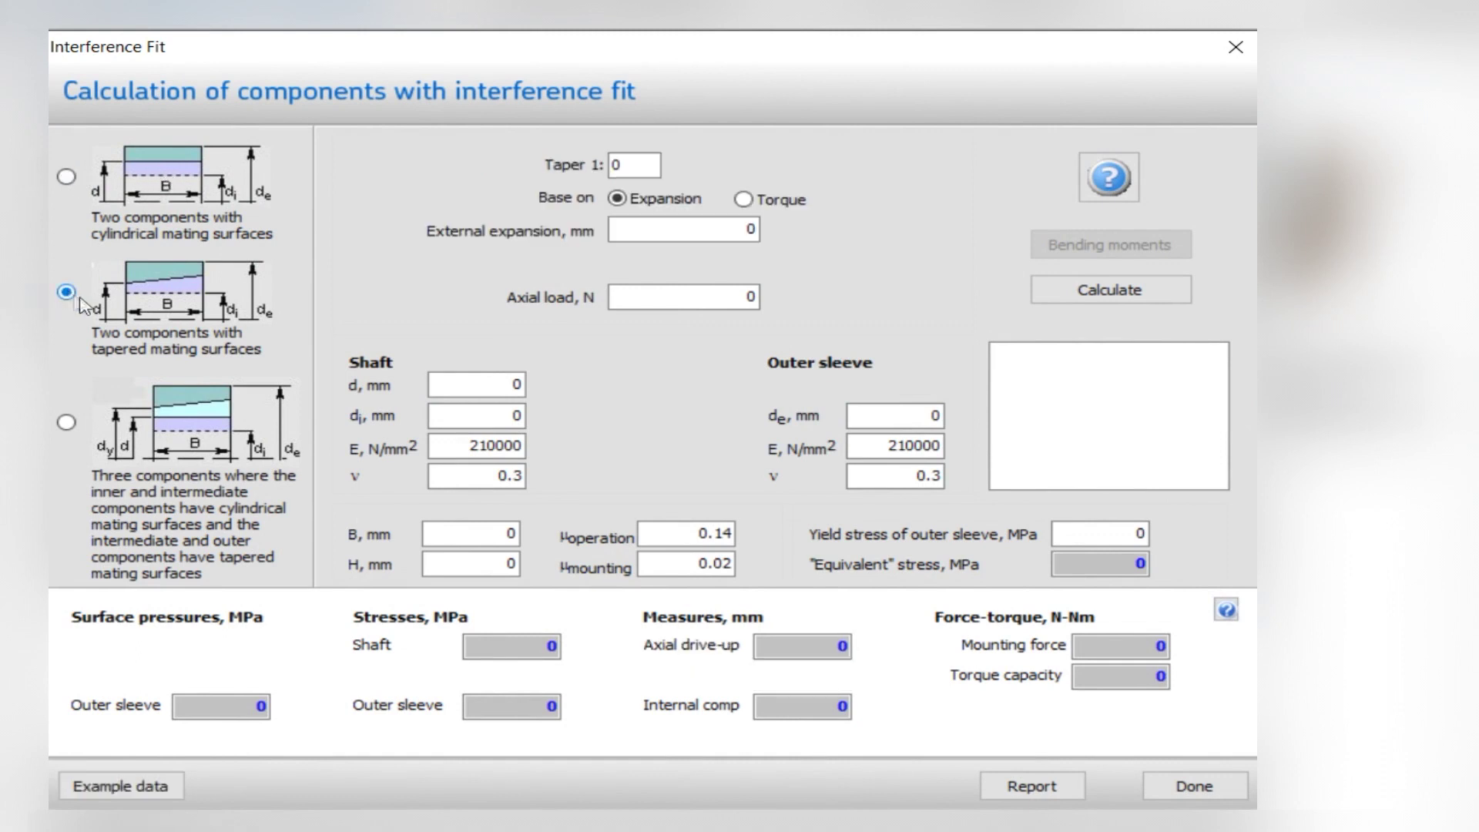
left_click(66, 422)
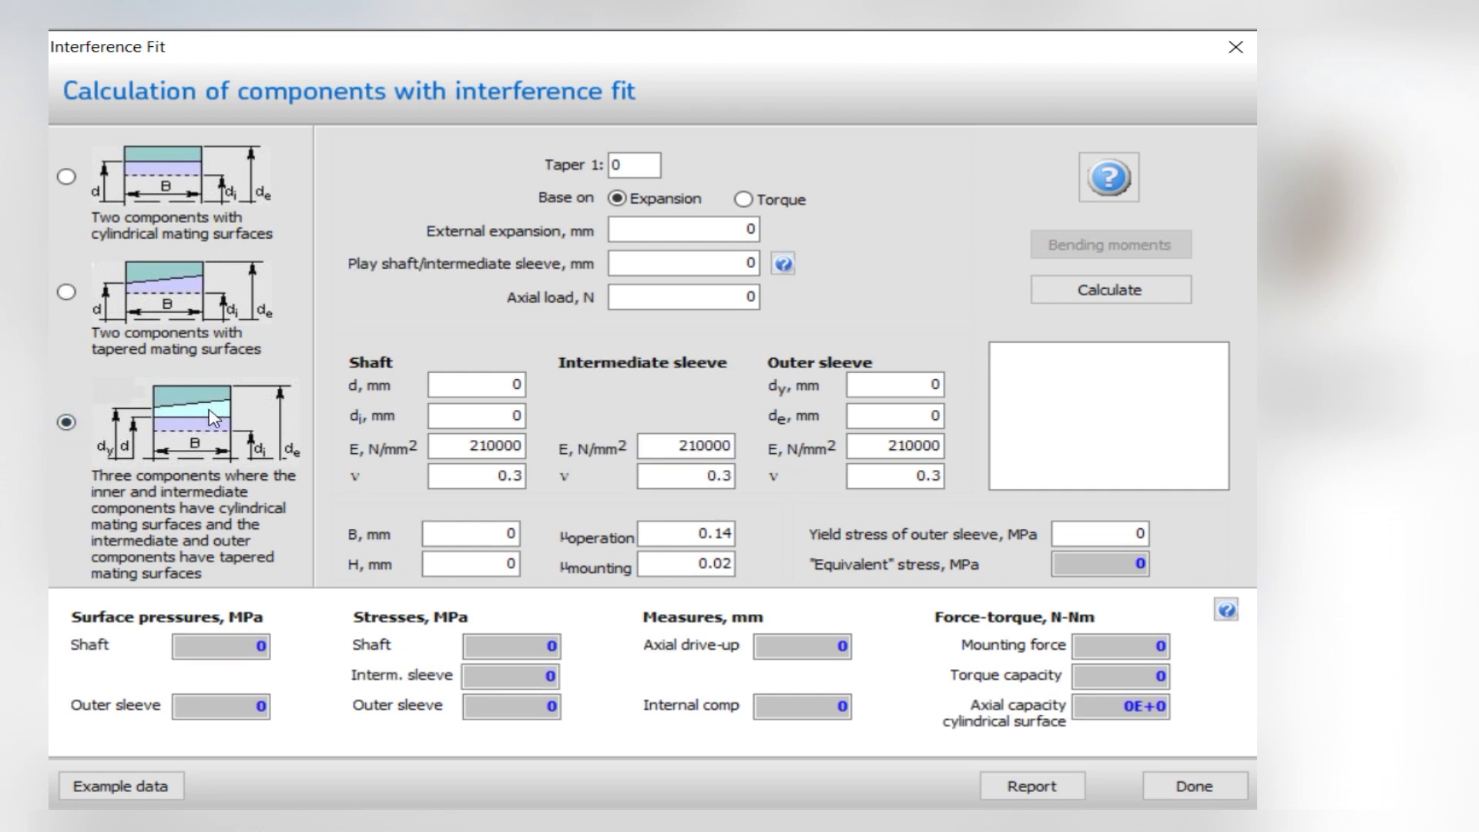
Step: Set up a cylindrical two-component joint with shaft d 50 mm, outer diameter de 70 mm and width B 20 mm
left_click(66, 177)
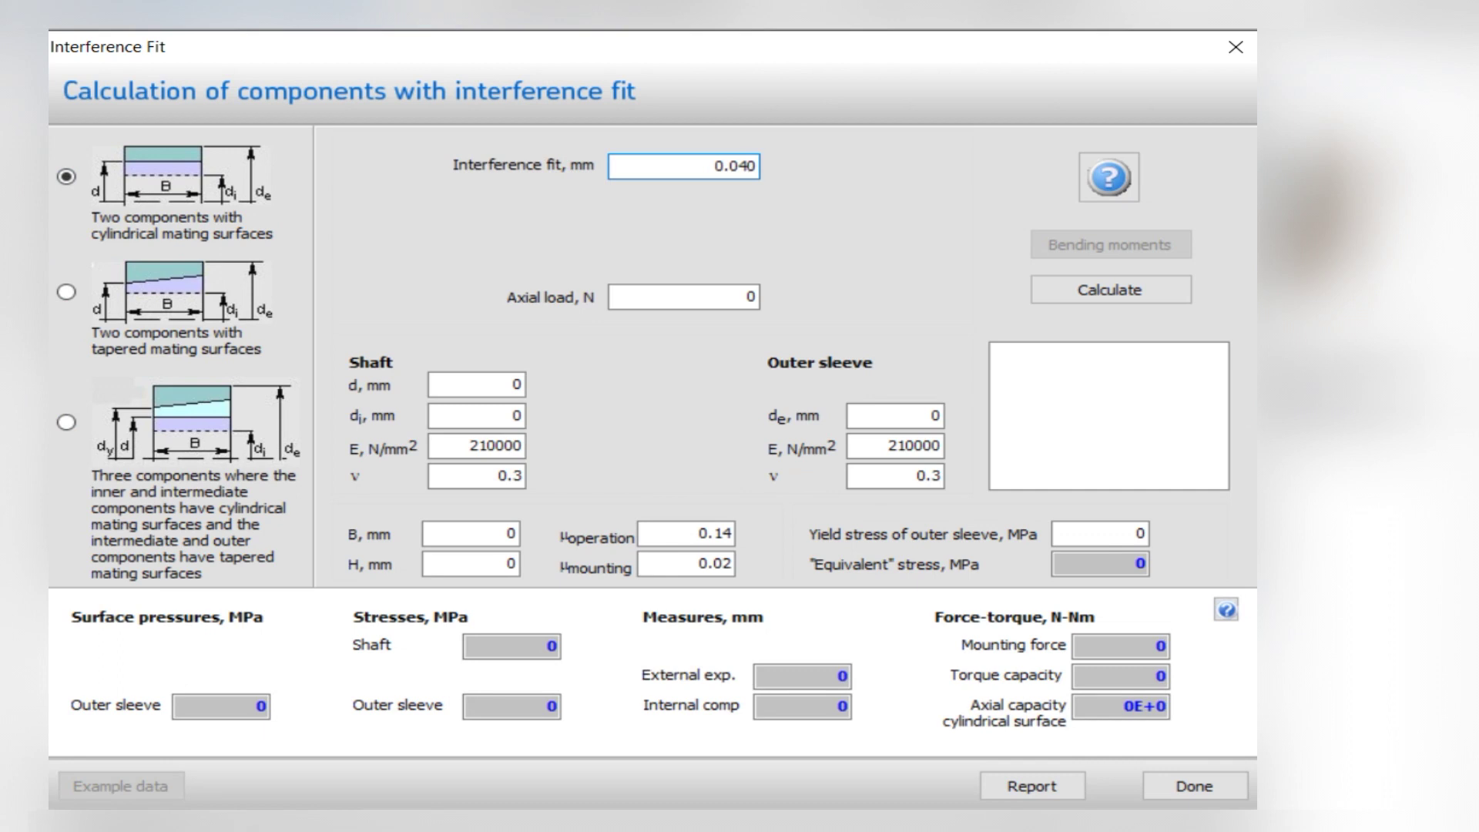
left_click(699, 302)
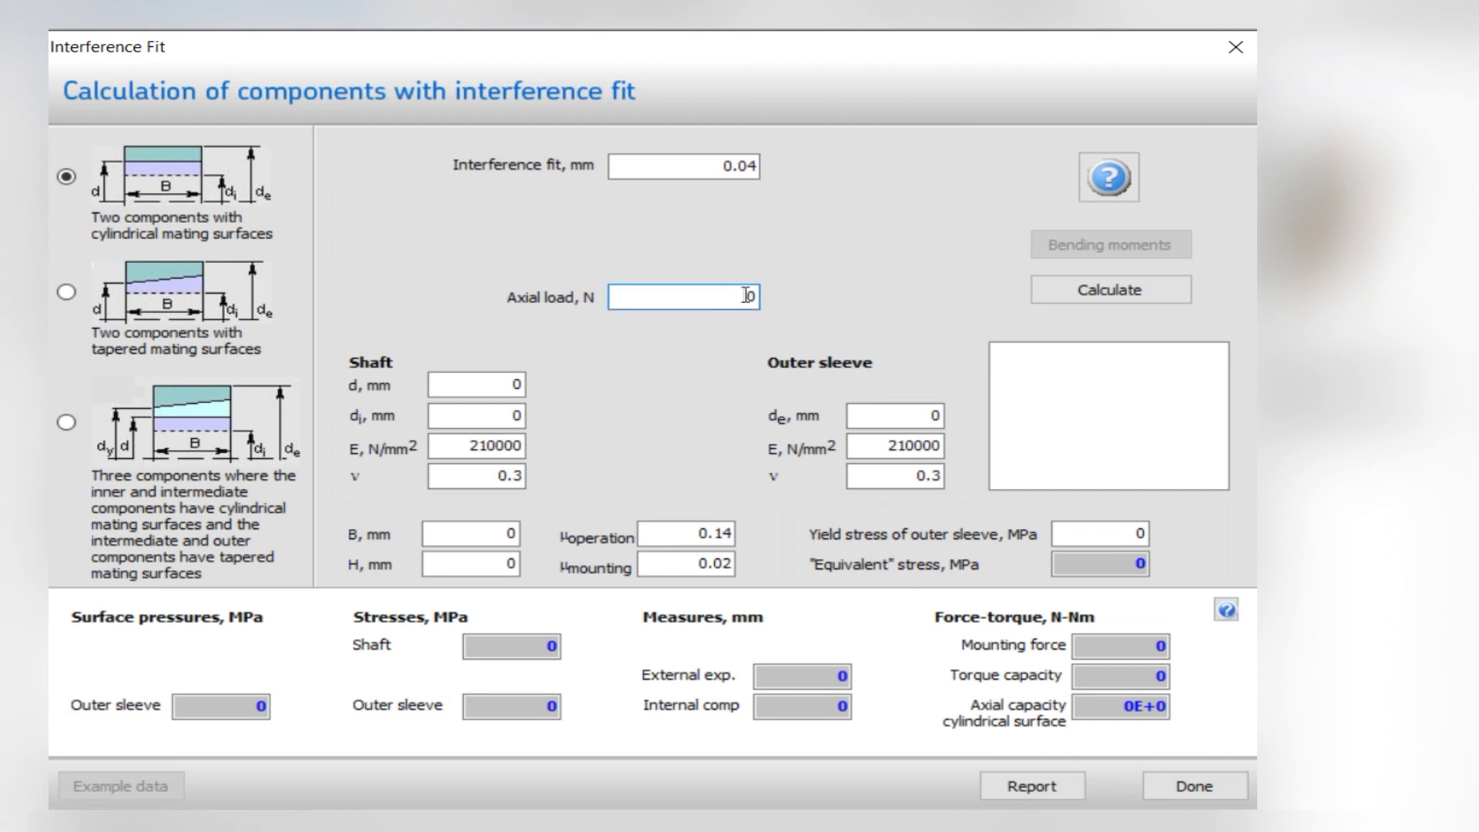
left_click_drag(497, 383, 540, 385)
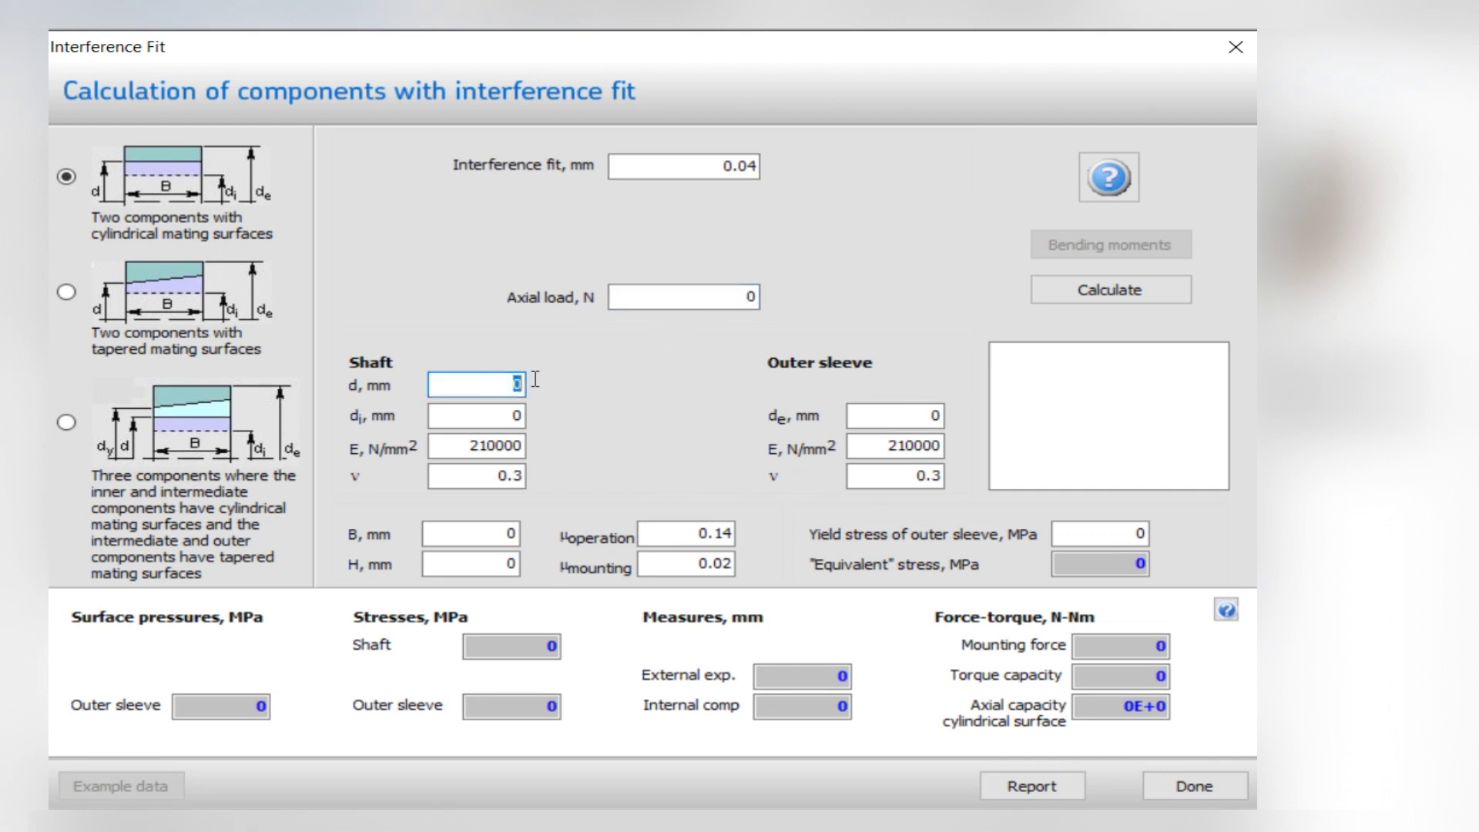
type("5")
type("0")
double_click(900, 414)
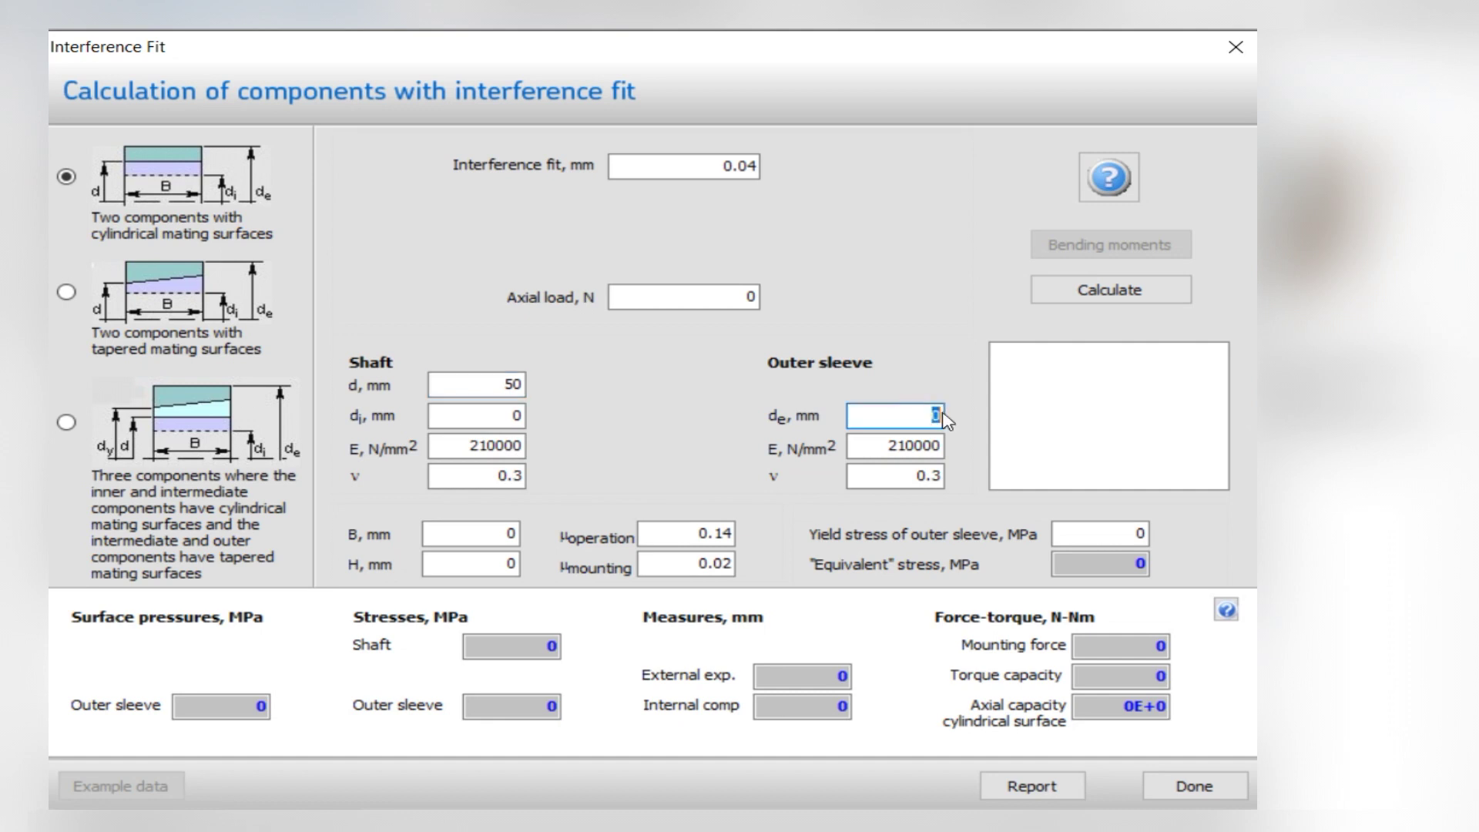
type("7")
double_click(497, 534)
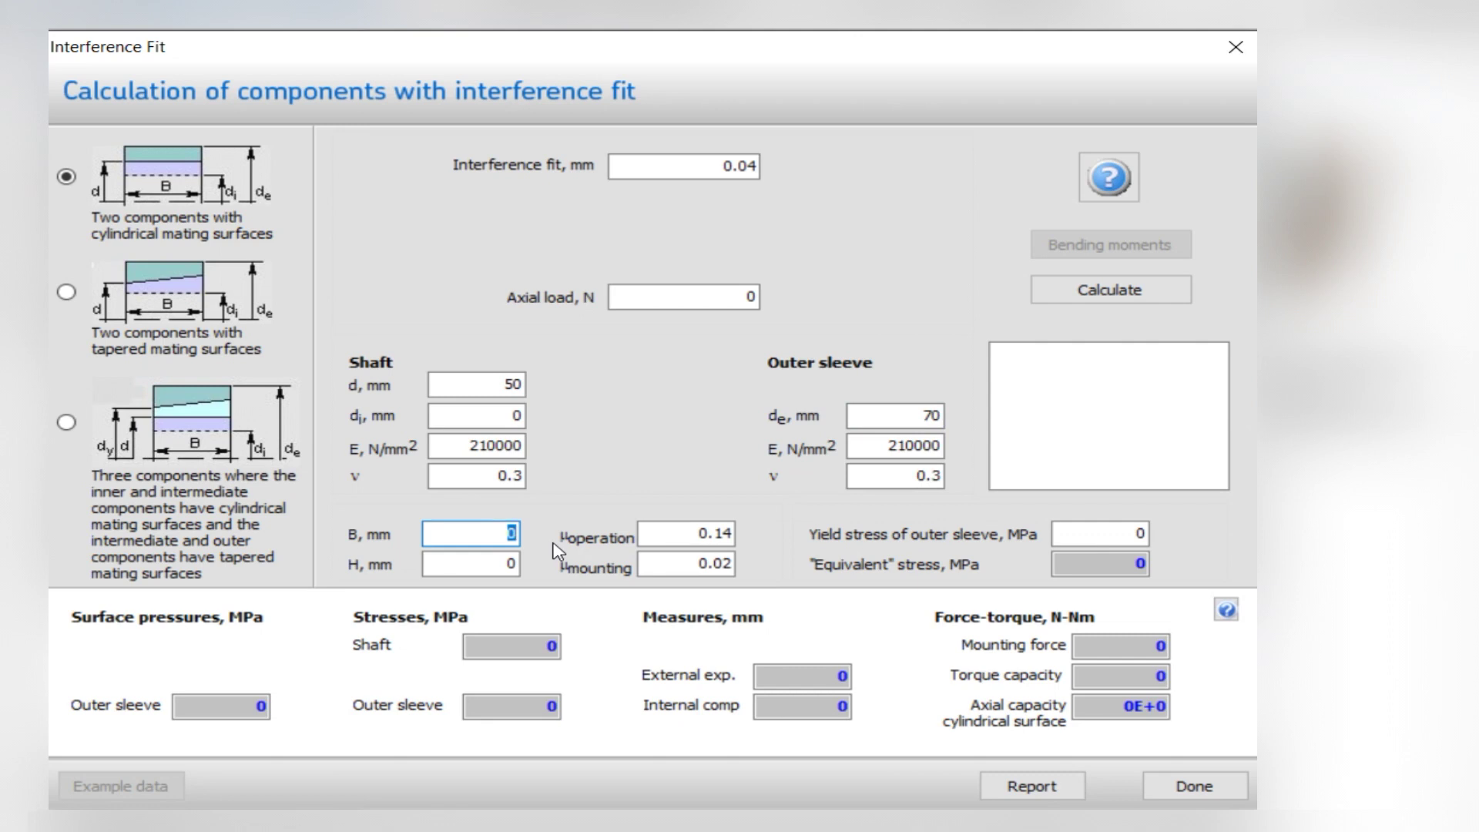
type("20")
left_click(497, 566)
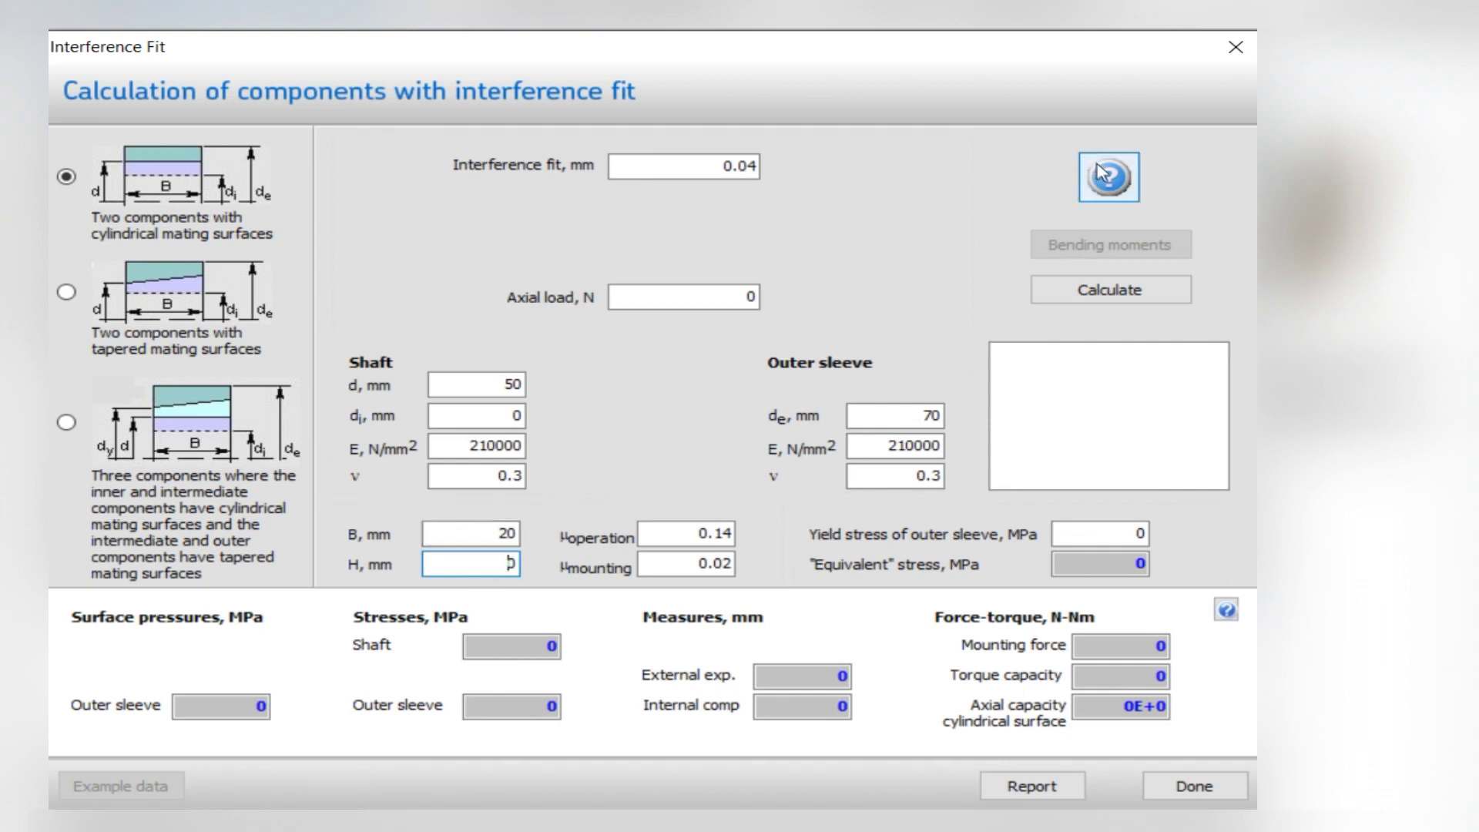
Step: Check the calculation types and symbols help for surface compression H, set to 0.0025 mm
left_click(1113, 182)
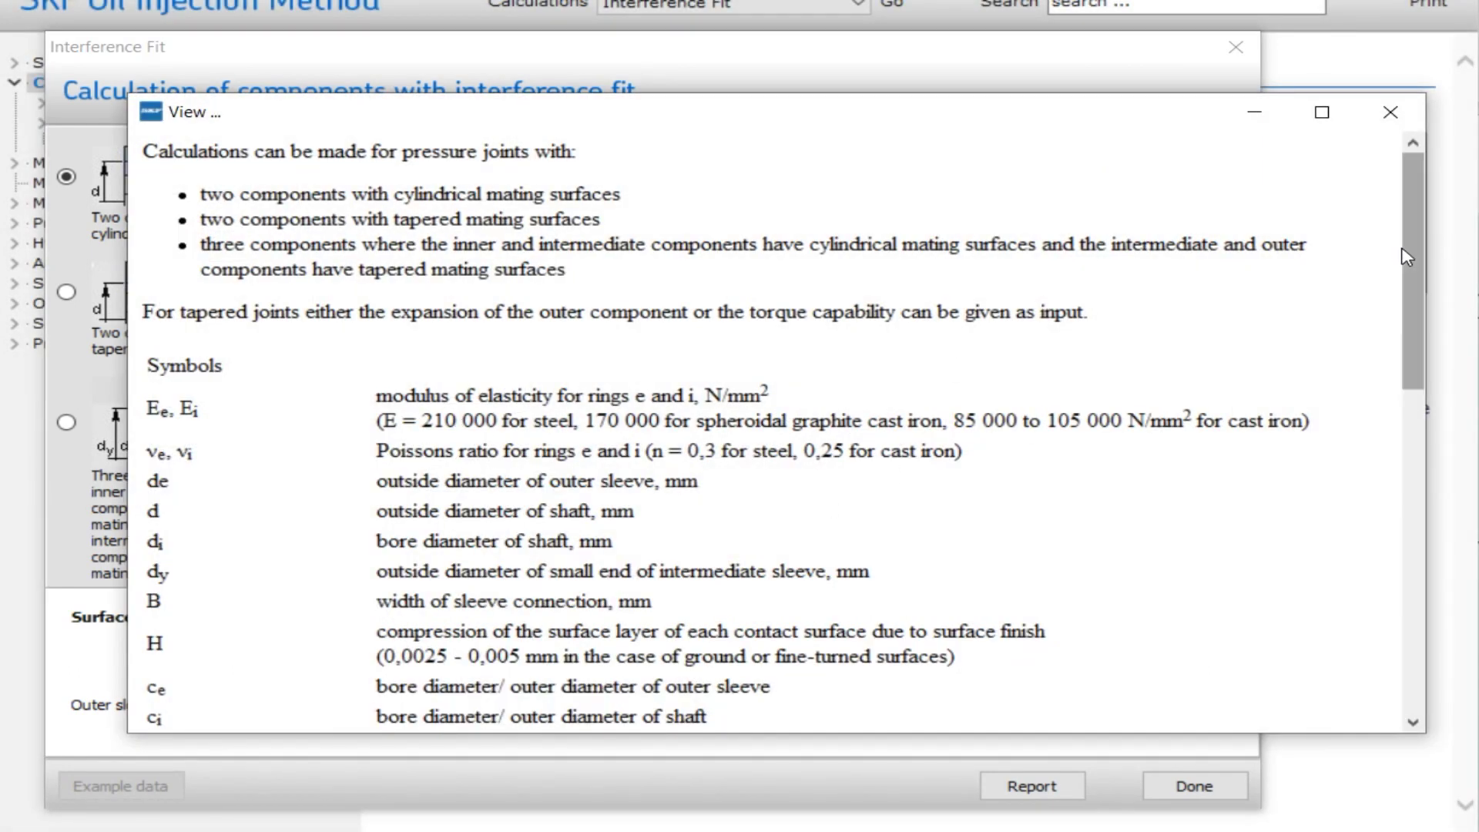
left_click_drag(1410, 247, 1440, 428)
scroll(438, 223, "up", 1)
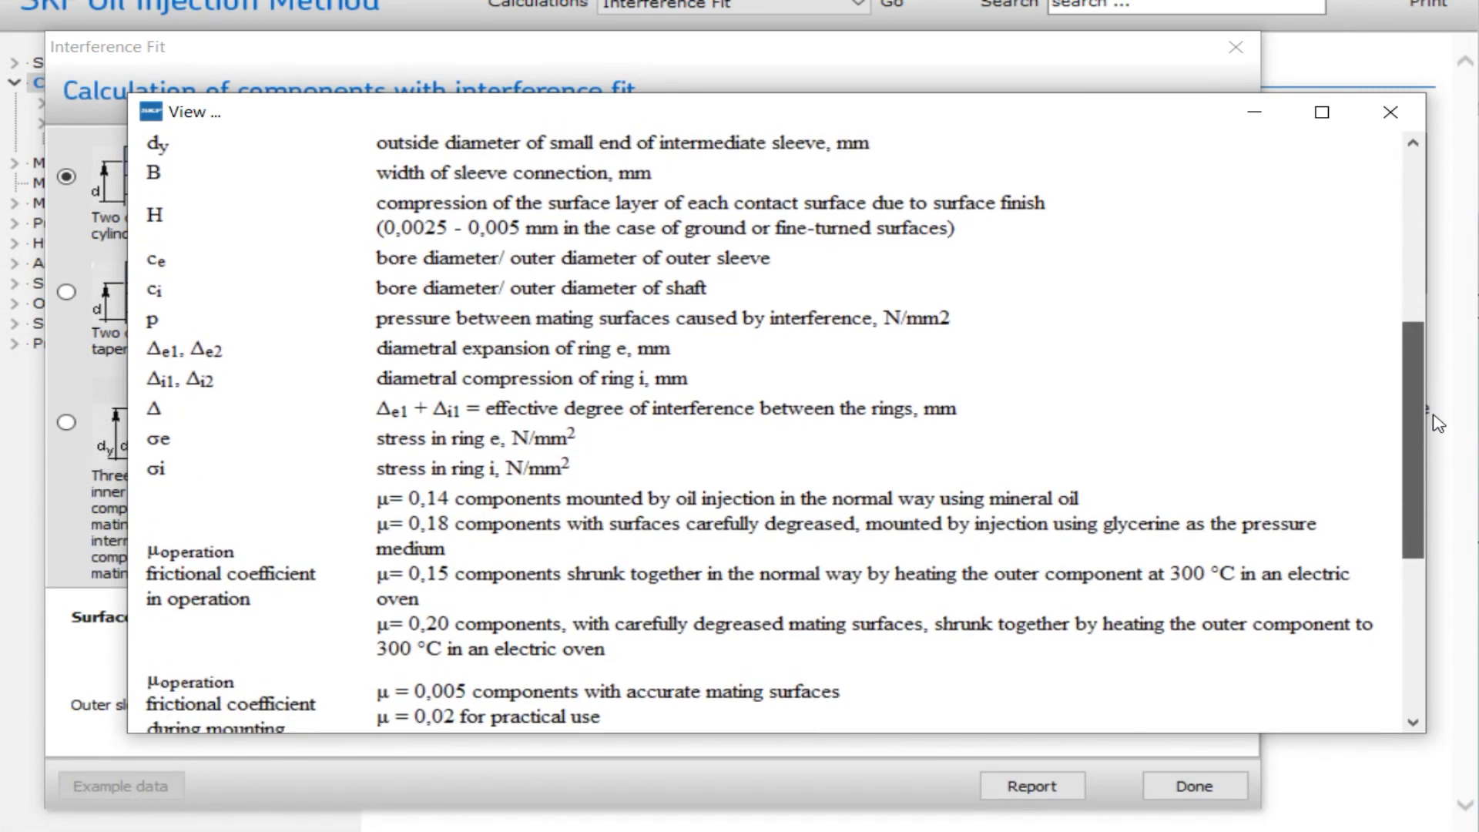
scroll(437, 223, "up", 1)
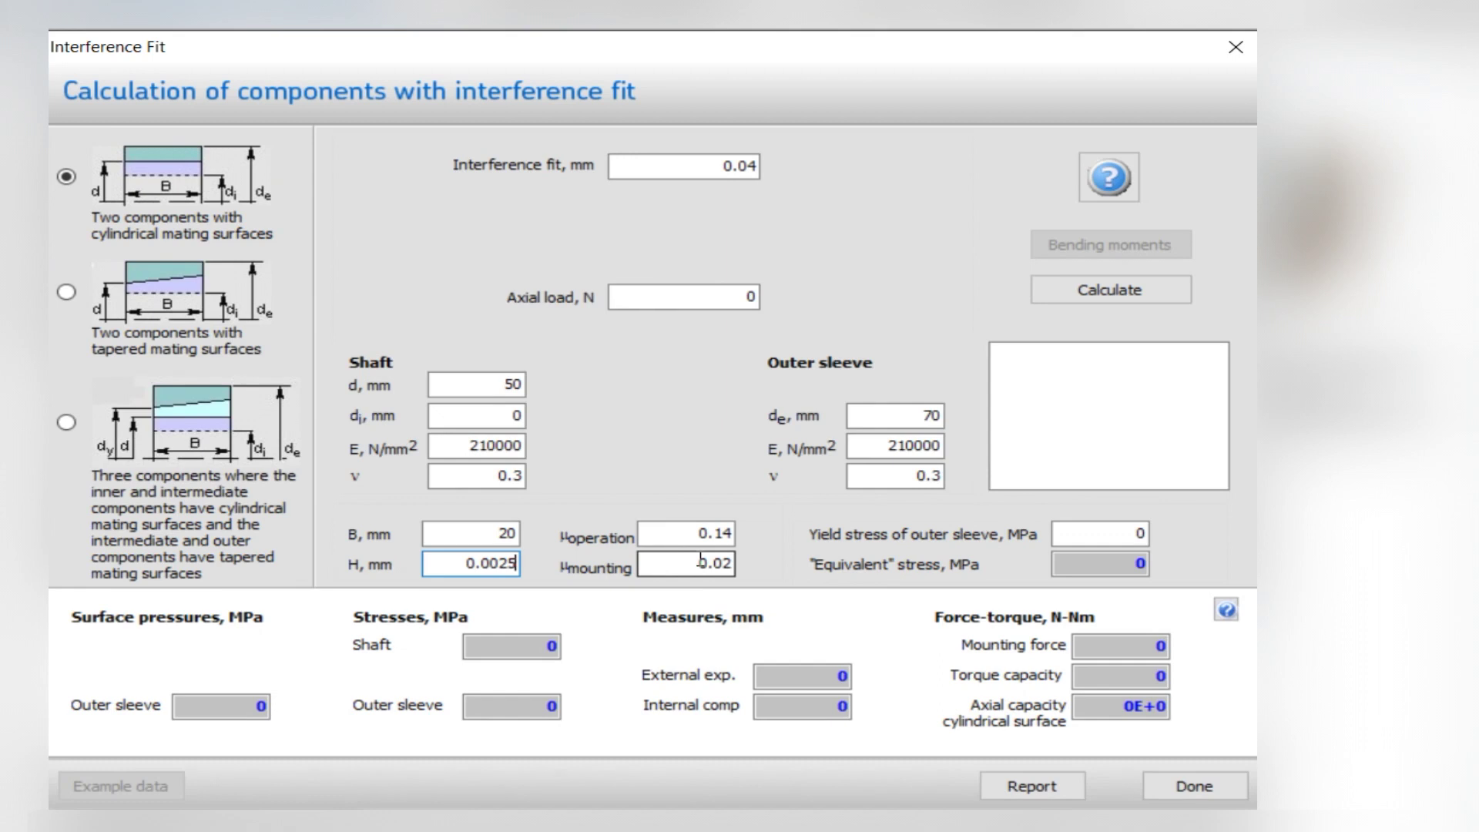
Step: Set the outer sleeve yield stress to 1570 MPa and calculate the cylindrical fit
left_click(1117, 533)
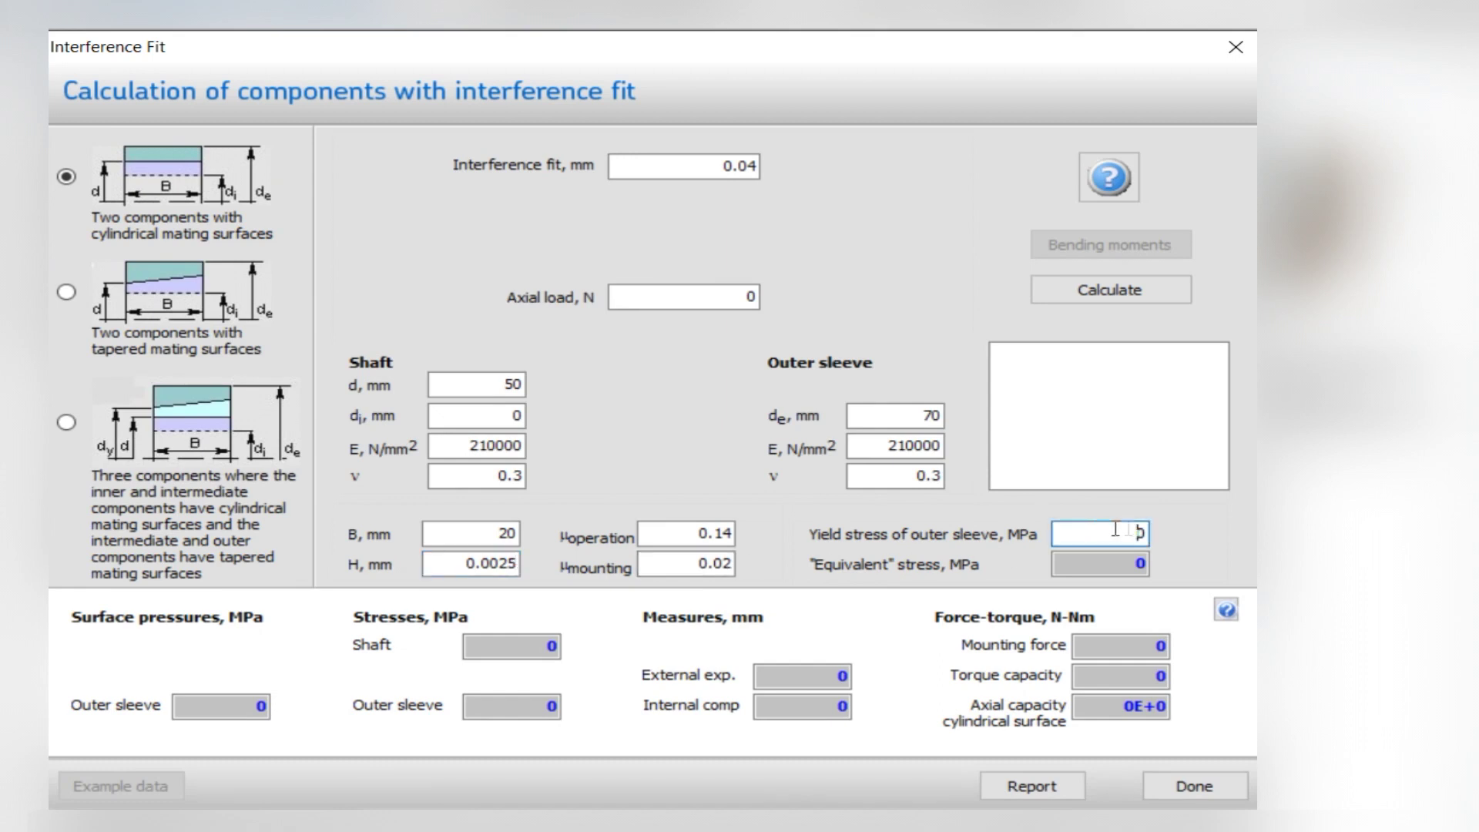
double_click(1116, 534)
type("15")
type("70")
left_click(1113, 293)
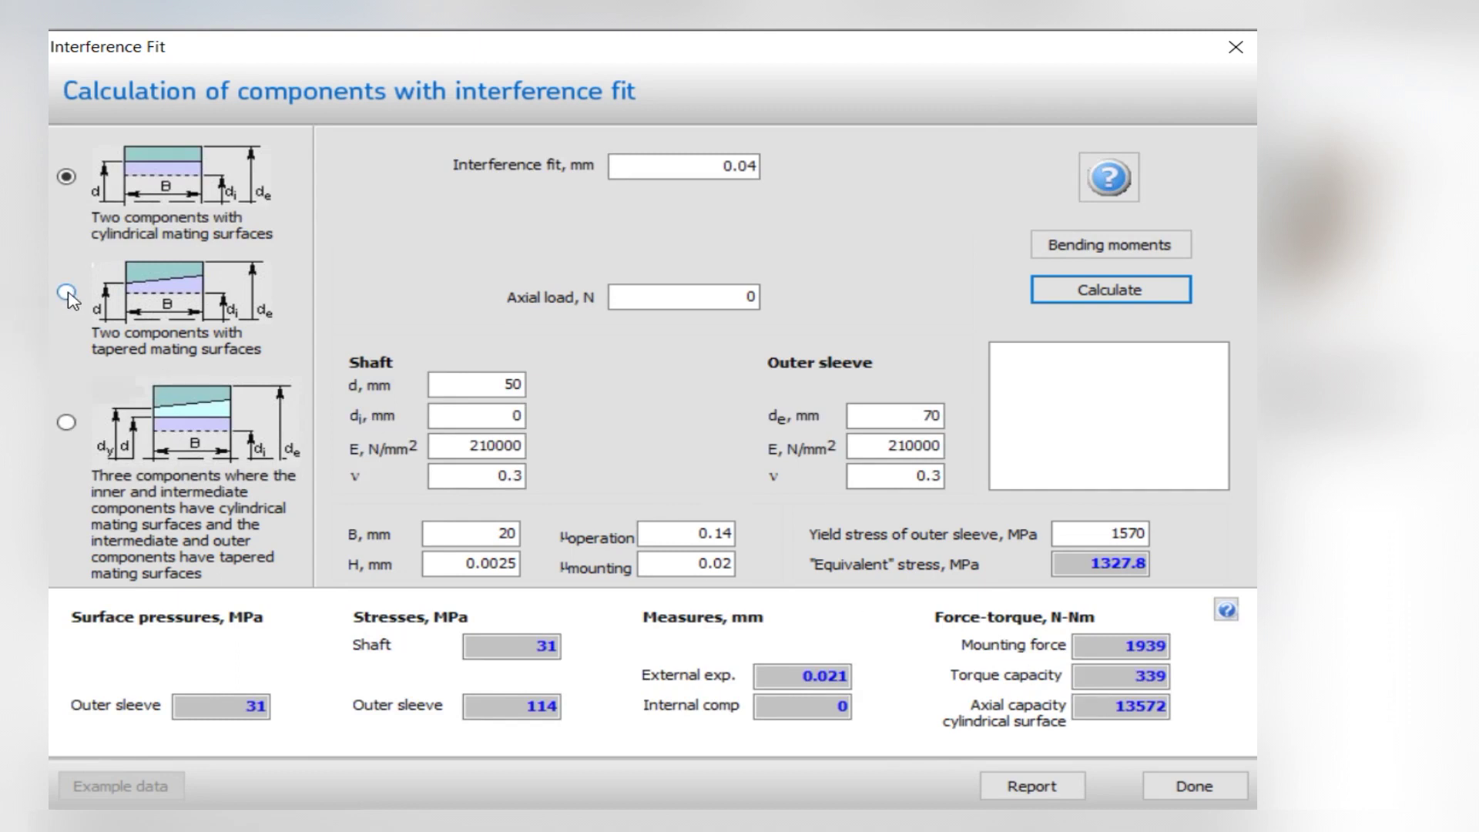
Step: Calculate a two-component tapered joint with taper 1:12 and 0.040 mm external expansion
left_click(67, 292)
left_click(615, 167)
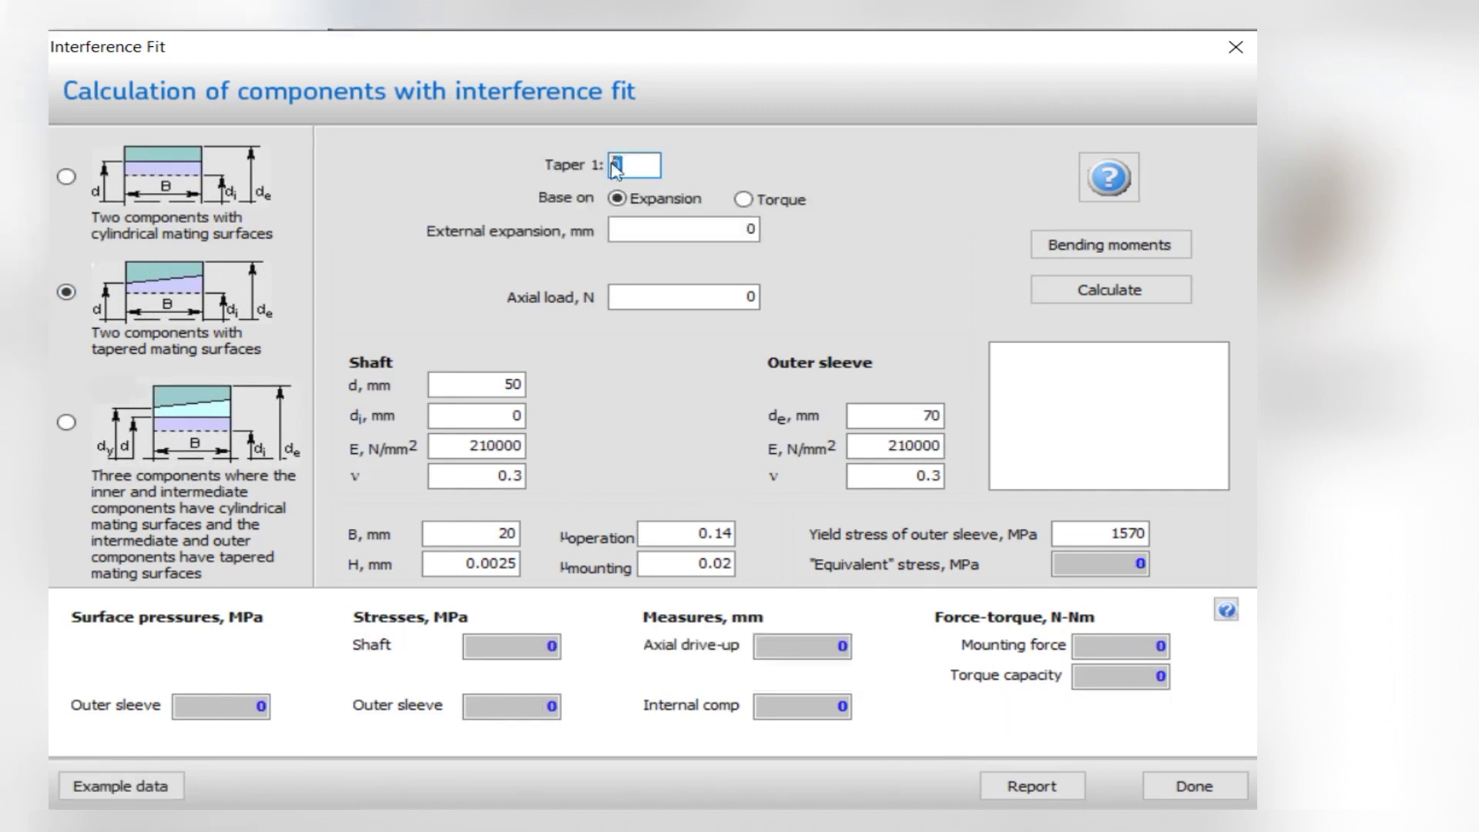
type("12")
key("Tab")
type("0.04")
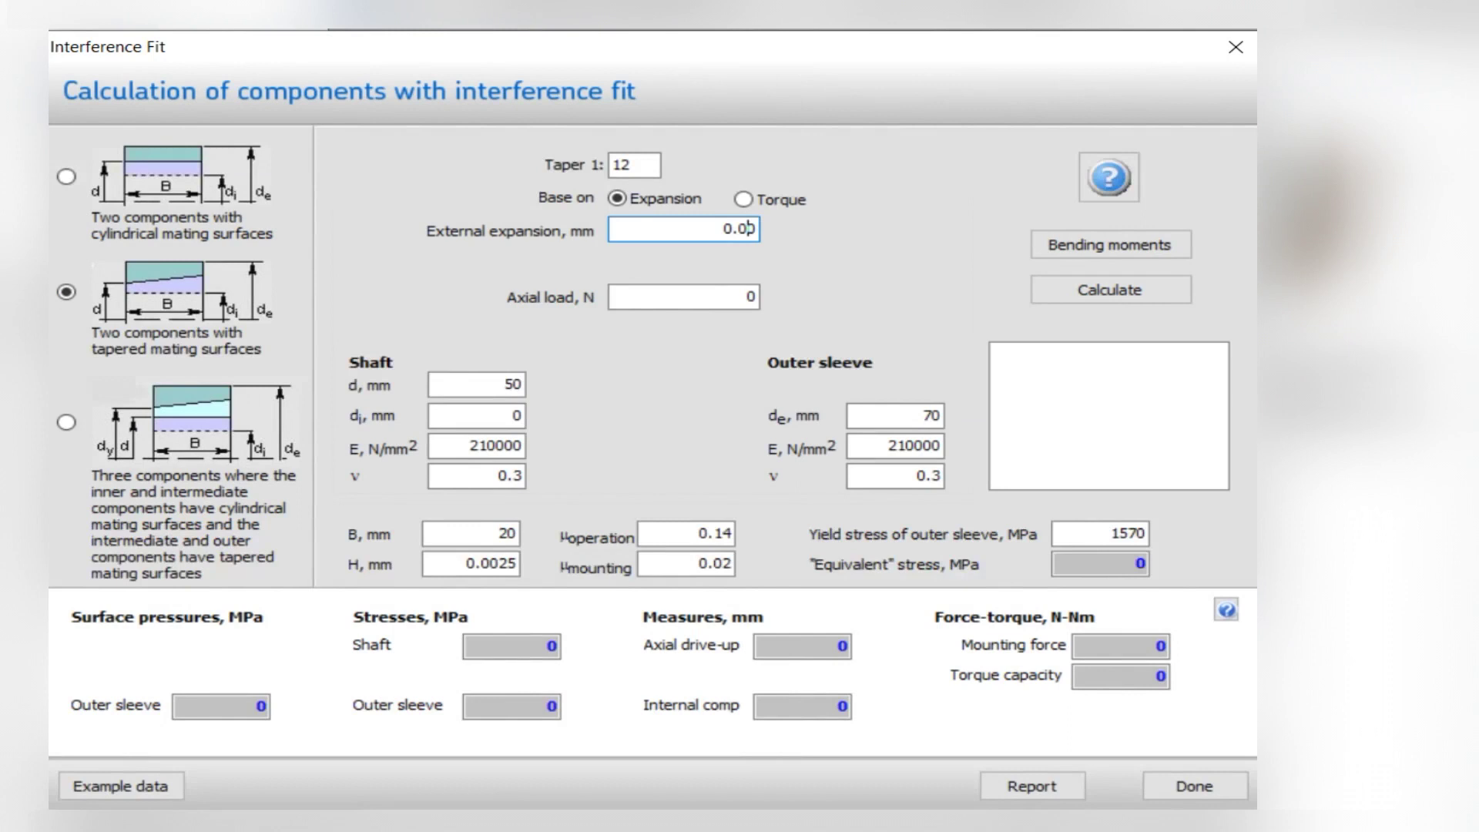
type("0")
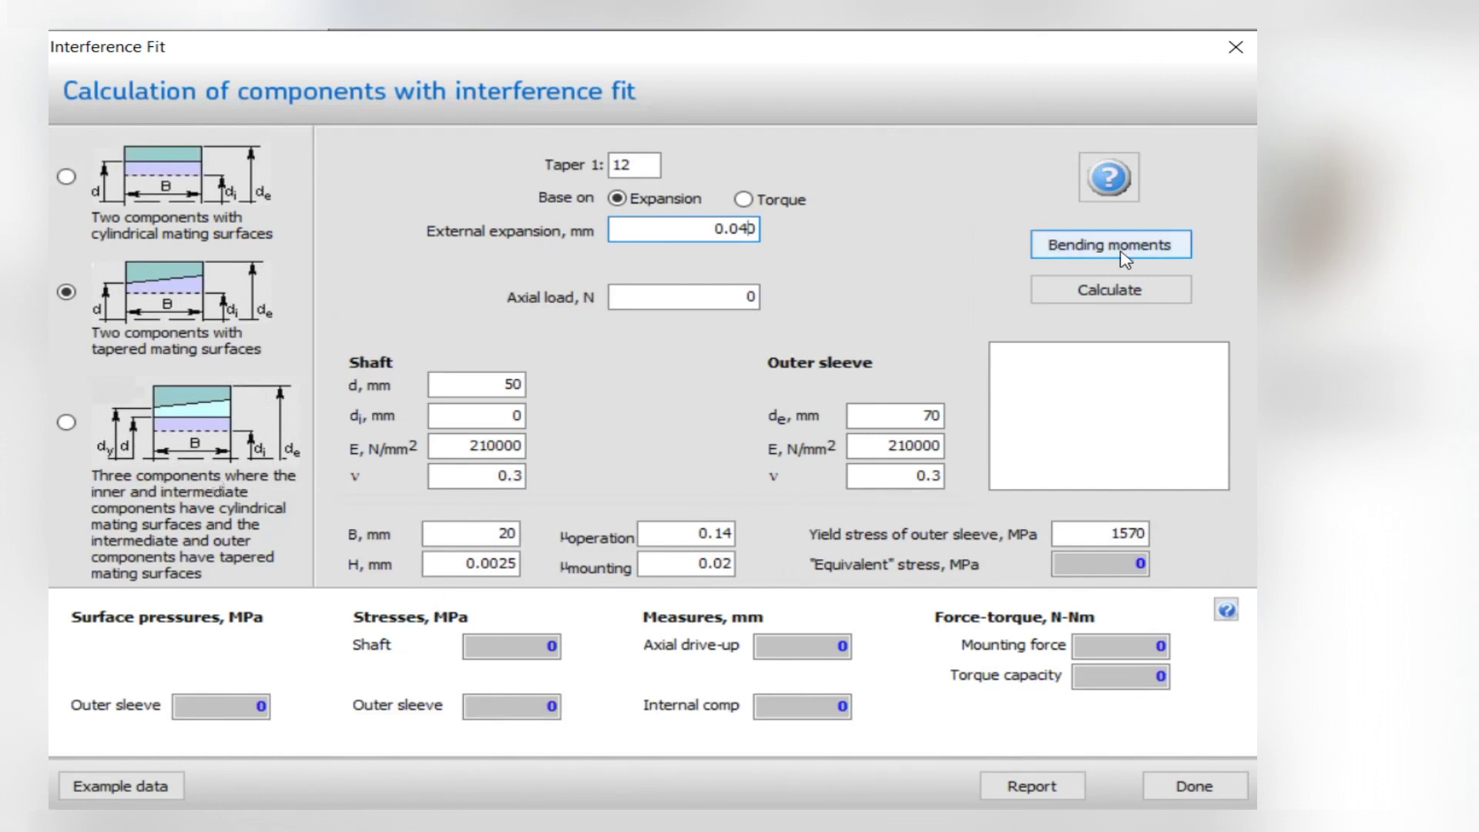
left_click(1113, 297)
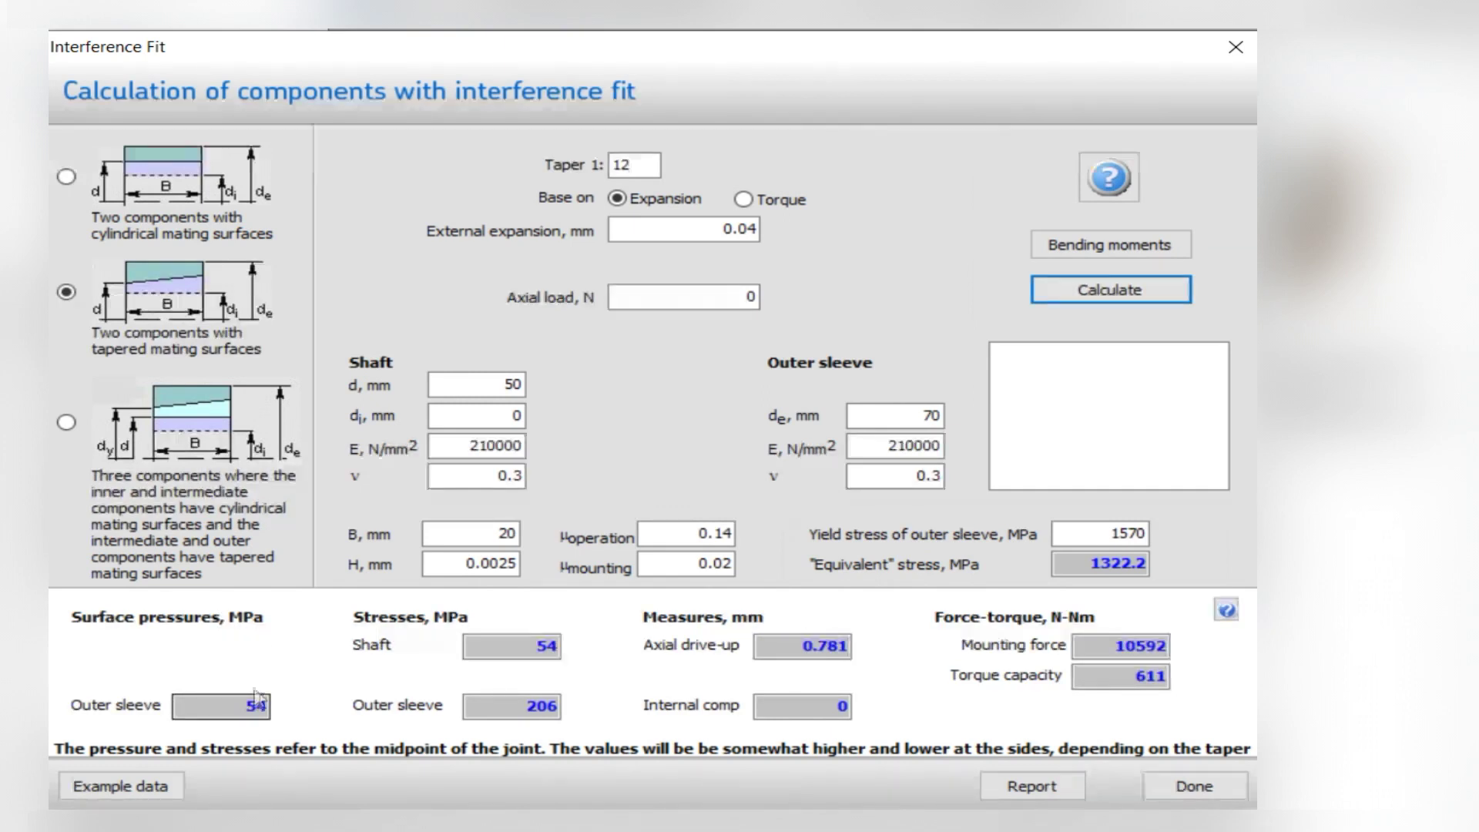
Step: Calculate the three-component sleeve joint with a 65 mm small-end sleeve diameter dy
left_click(66, 423)
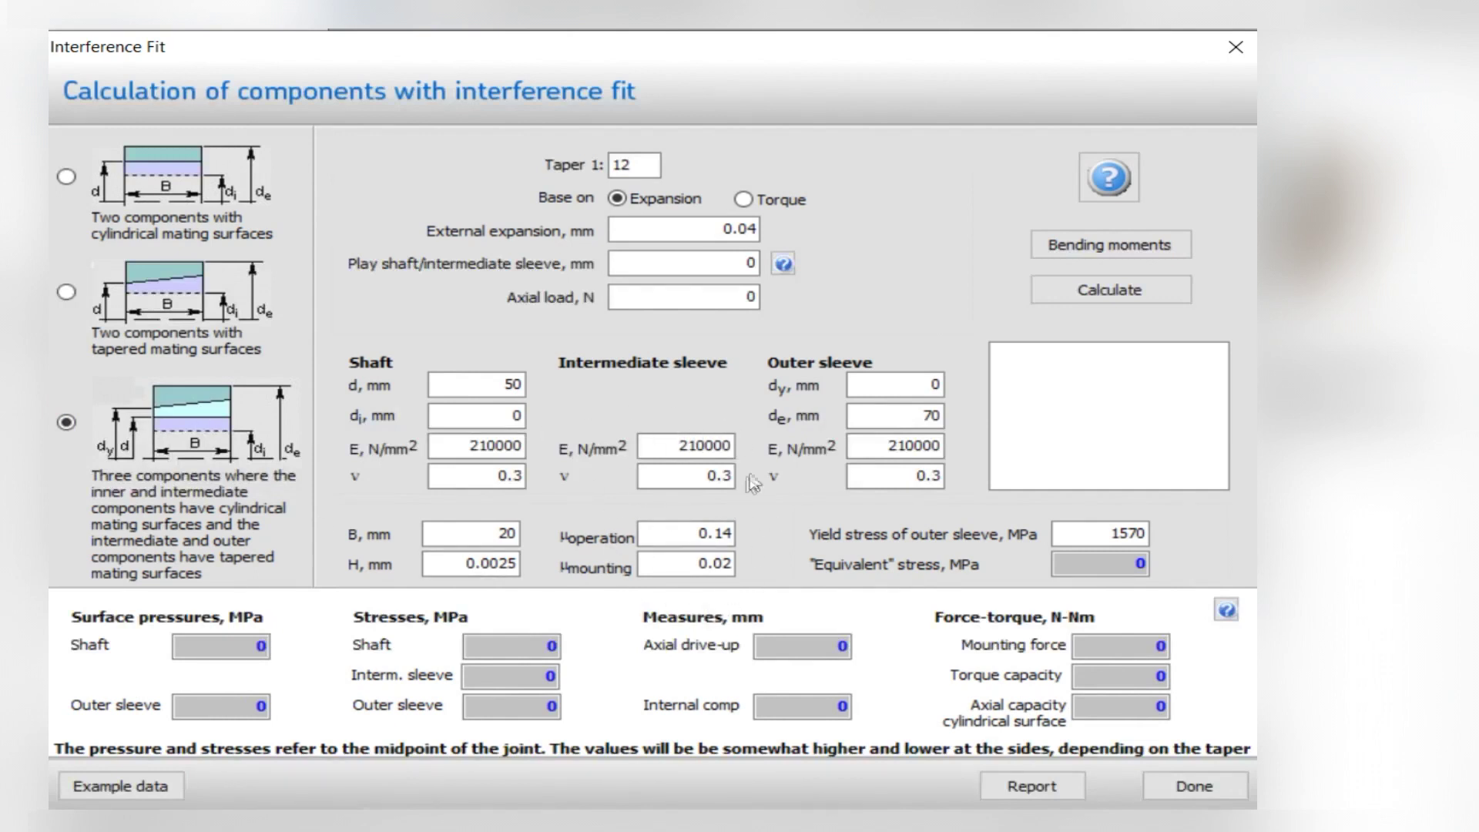
left_click(700, 478)
key("Tab")
key("Tab")
key("Tab")
left_click(1086, 291)
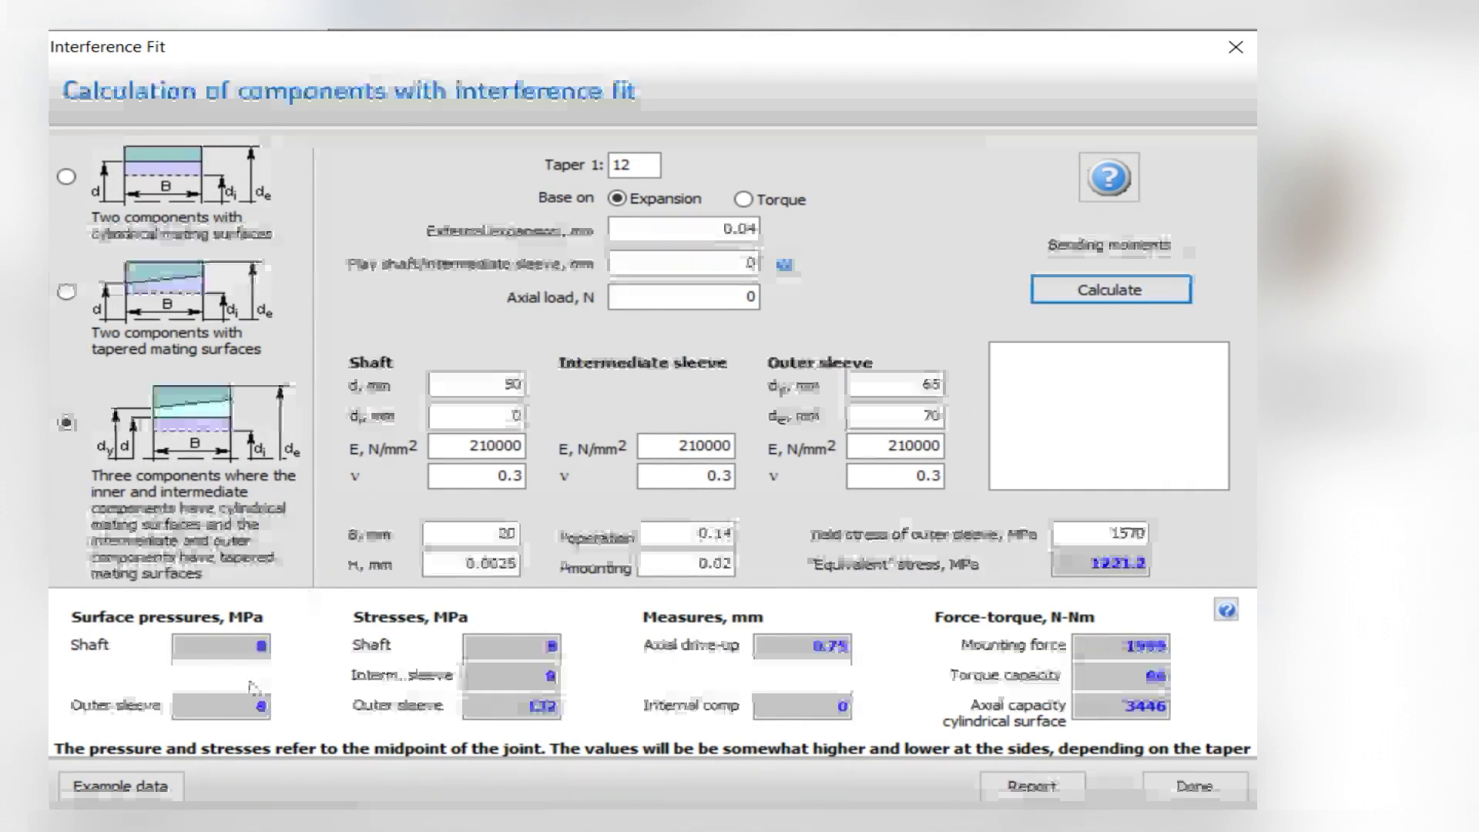